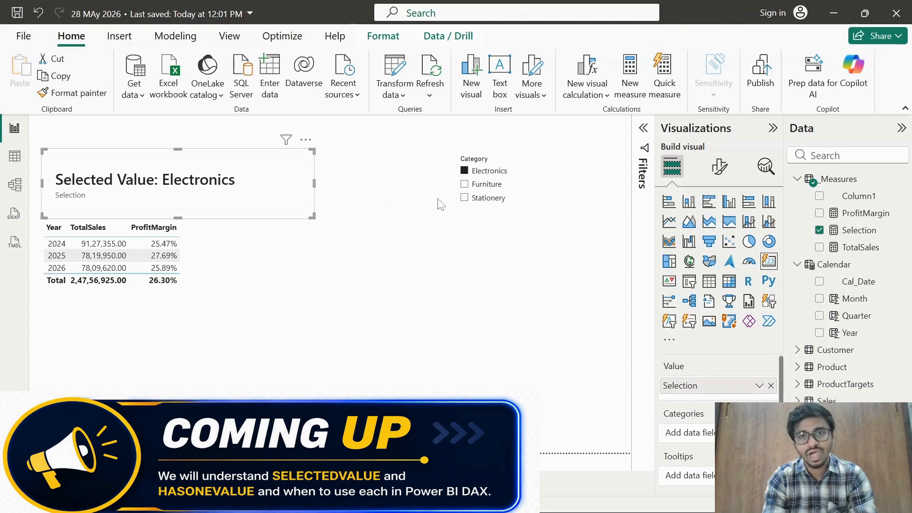
Toggle Furniture alongside Electronics in the Category slicer to compare how the card and table respond
left_click(464, 185)
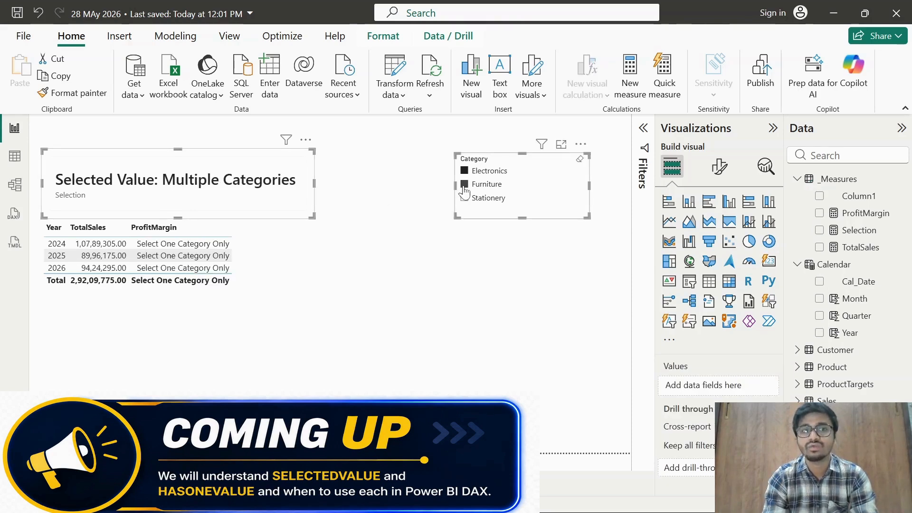
left_click(464, 184)
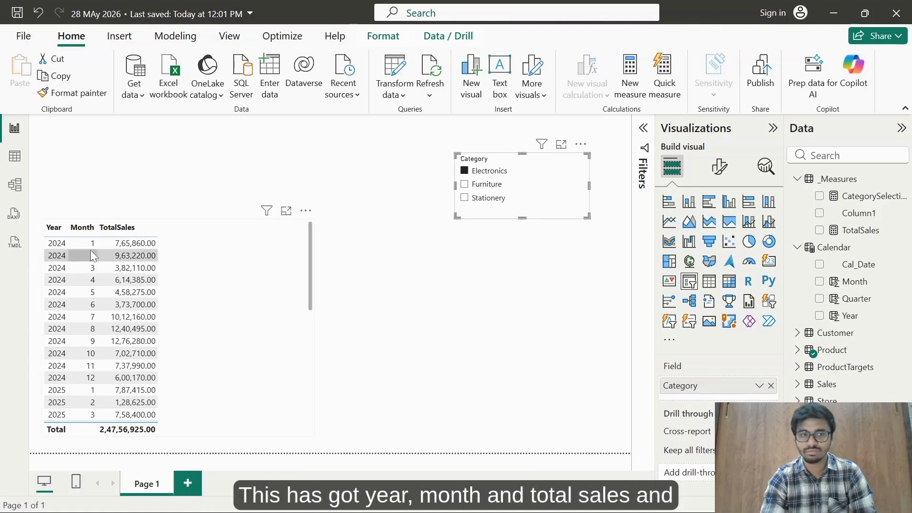
Select the monthly sales table and view the formula of the TotalSales measure
left_click(194, 259)
left_click(855, 229)
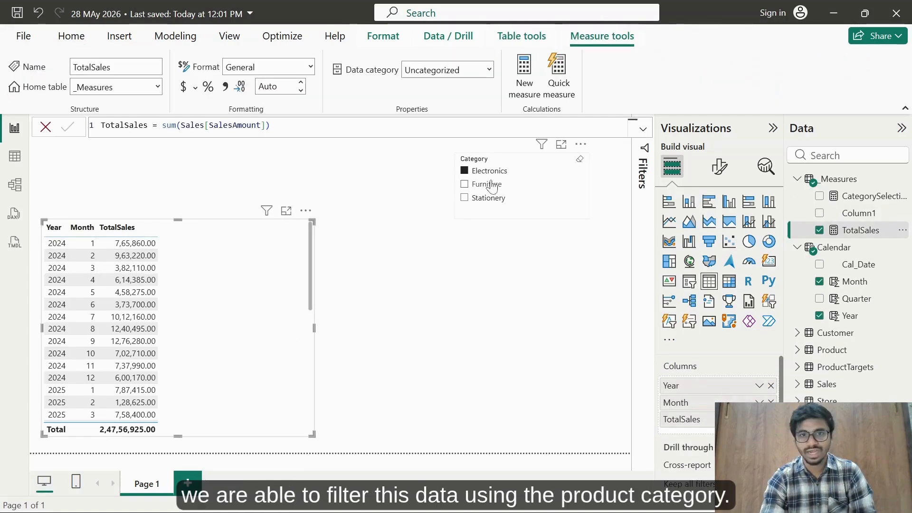
Filter the table by Furniture, Stationery, Electronics, and Electronics with Furniture in the Category slicer, then clear the selection
left_click(481, 184)
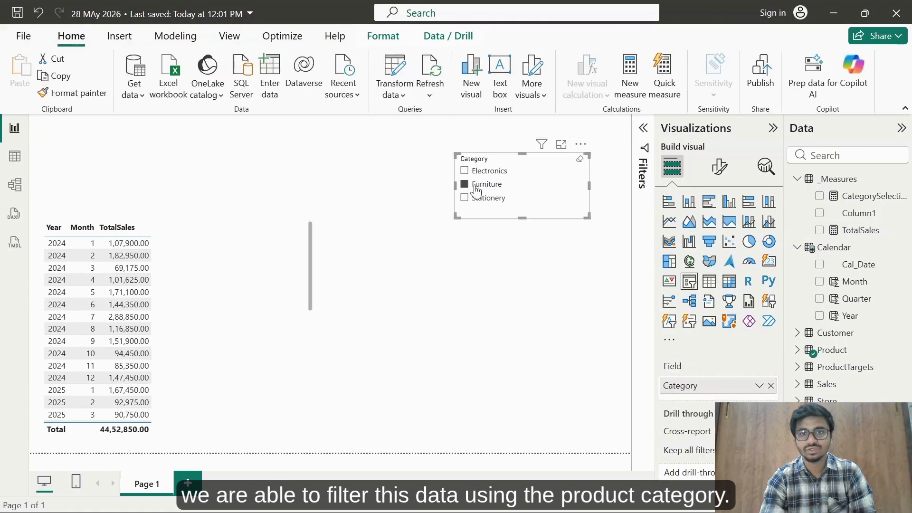
left_click(479, 199)
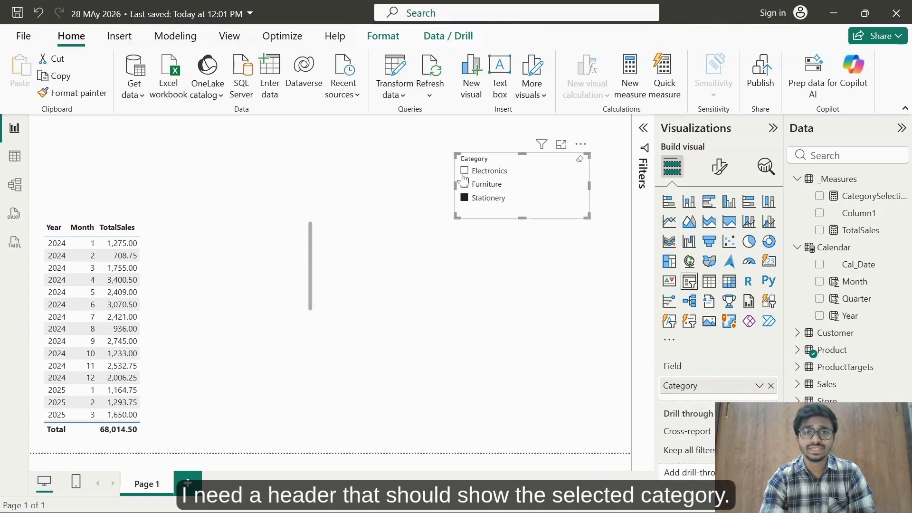
left_click(486, 174)
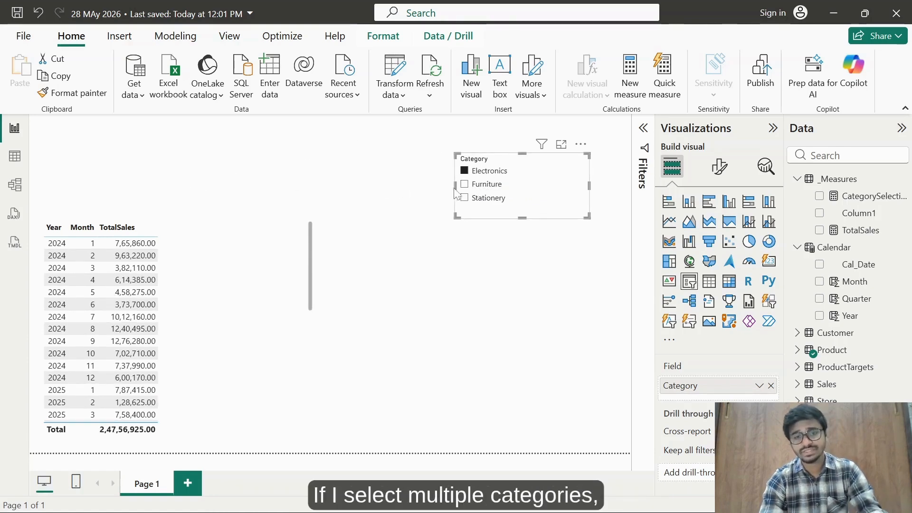
left_click(465, 184)
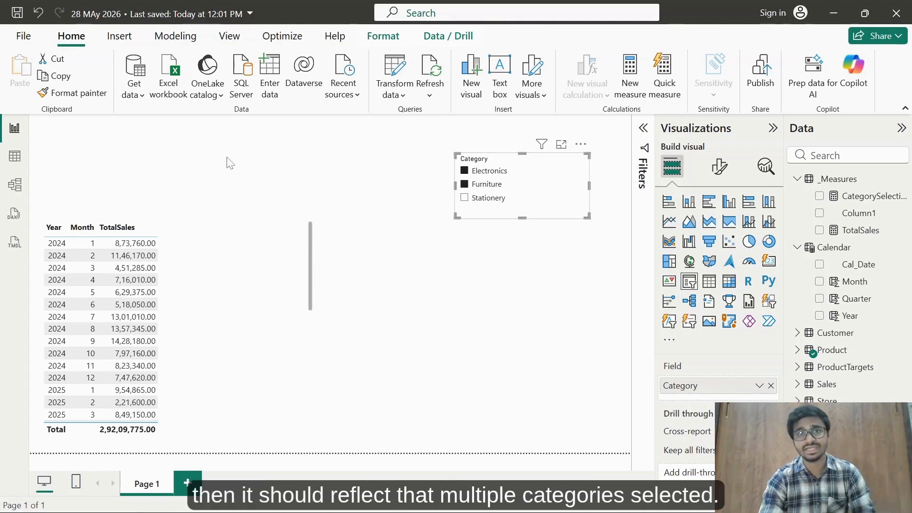
left_click(484, 188)
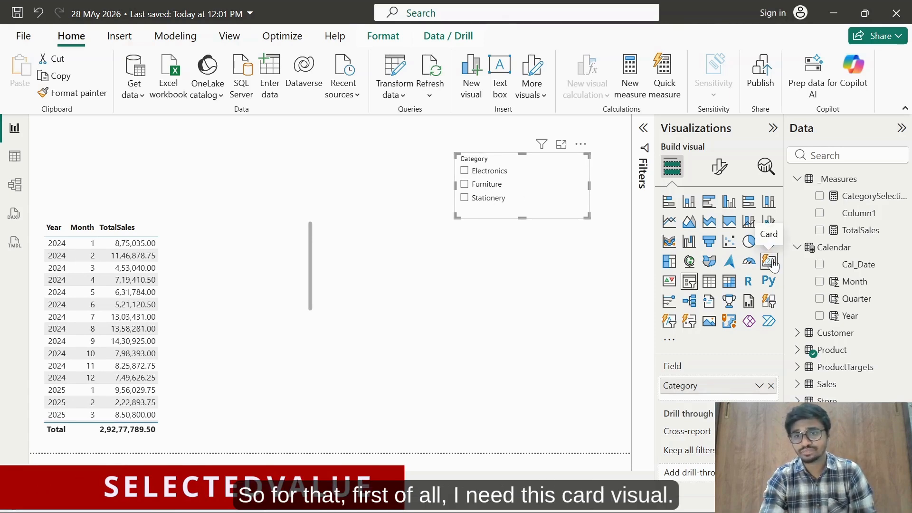
Add an empty Card visual above the sales table, matching the table's width
left_click(167, 177)
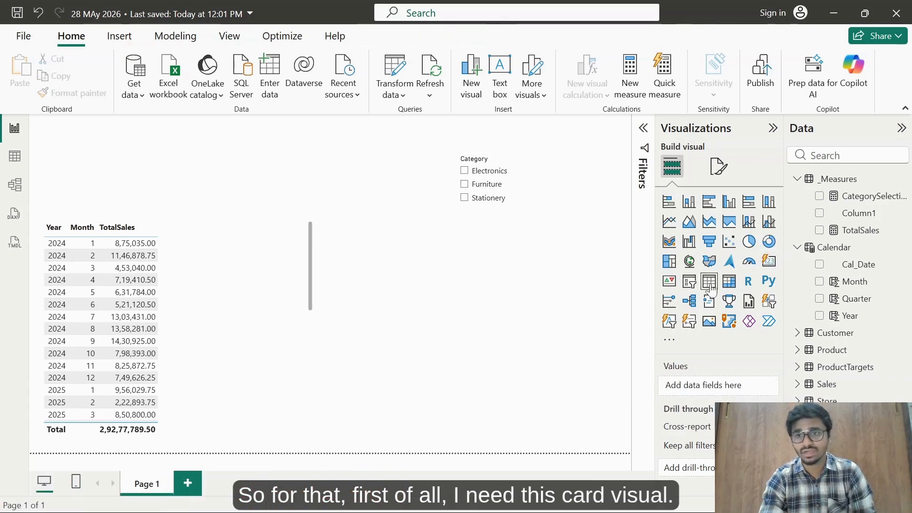
left_click(769, 261)
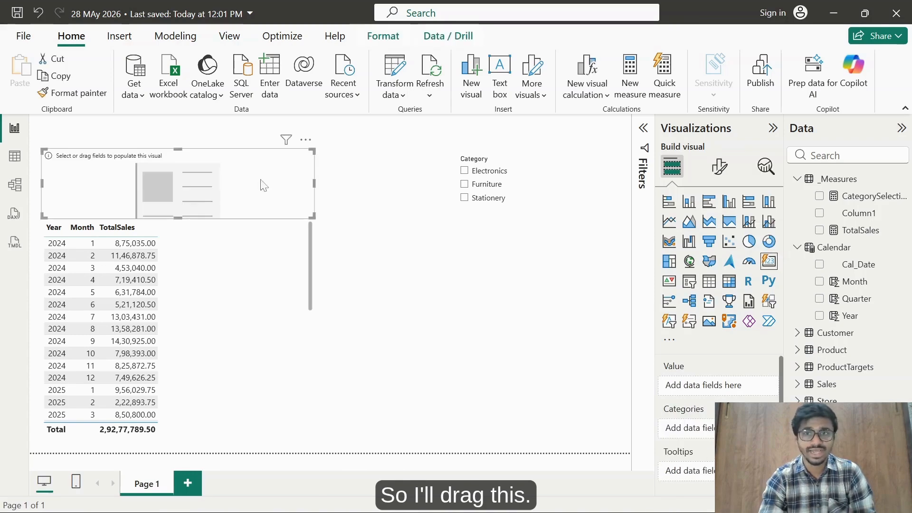
Create a measure named Selection in the _Measures table, starting its formula with SELECTEDVALUE on 'Product'[Category]
left_click(900, 179)
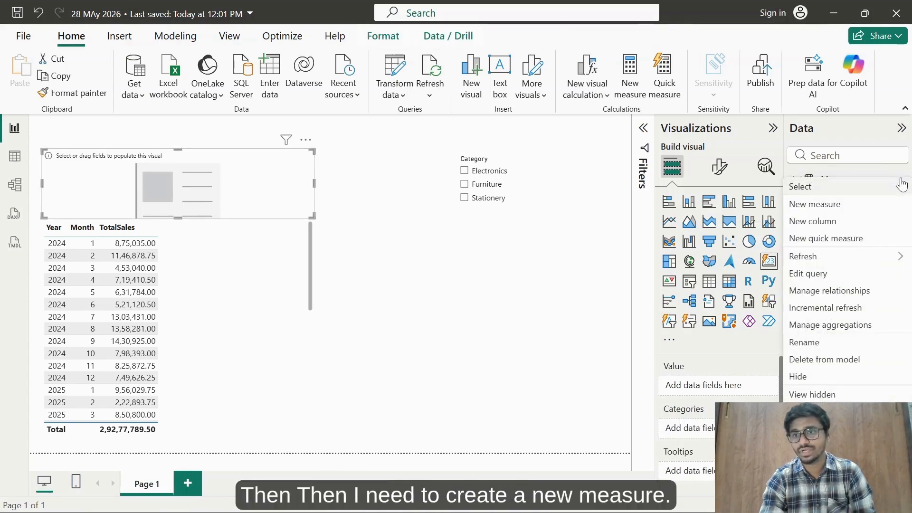
left_click(814, 204)
type("Selection =")
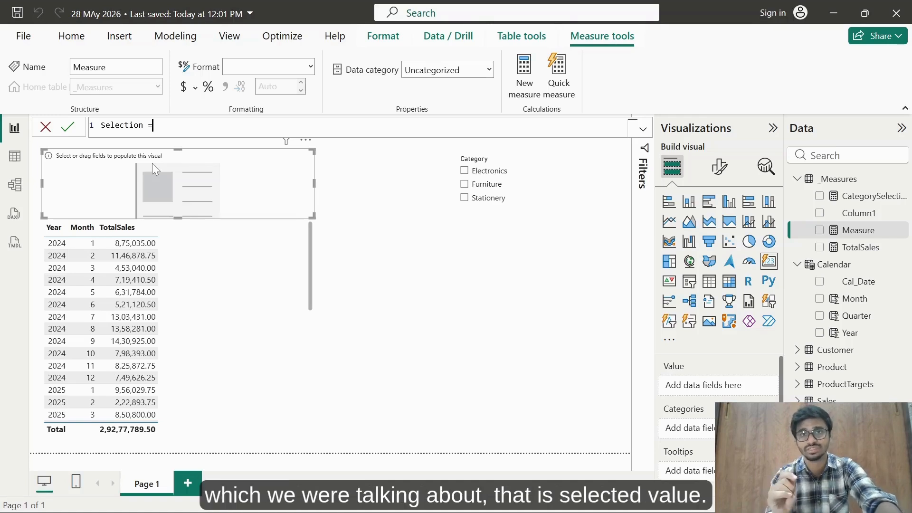
type("sele")
key("Down")
key("Tab")
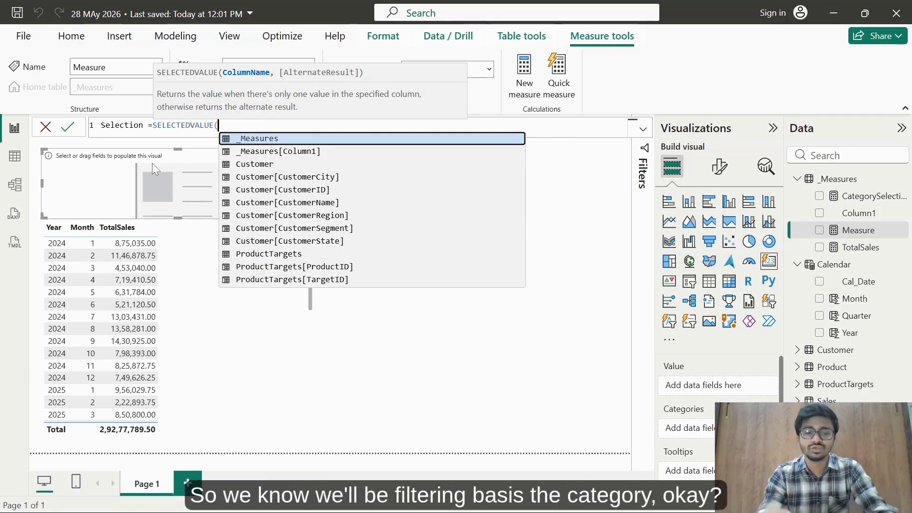
type("cate")
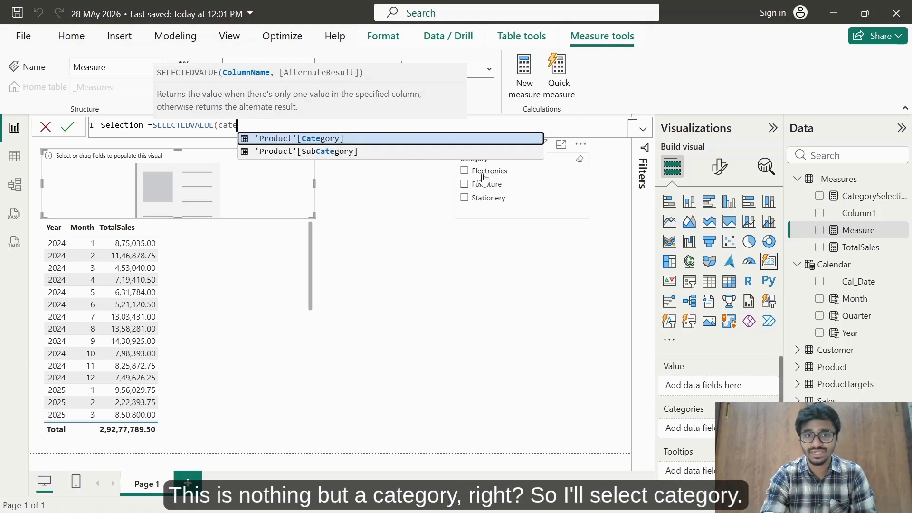
left_click(338, 141)
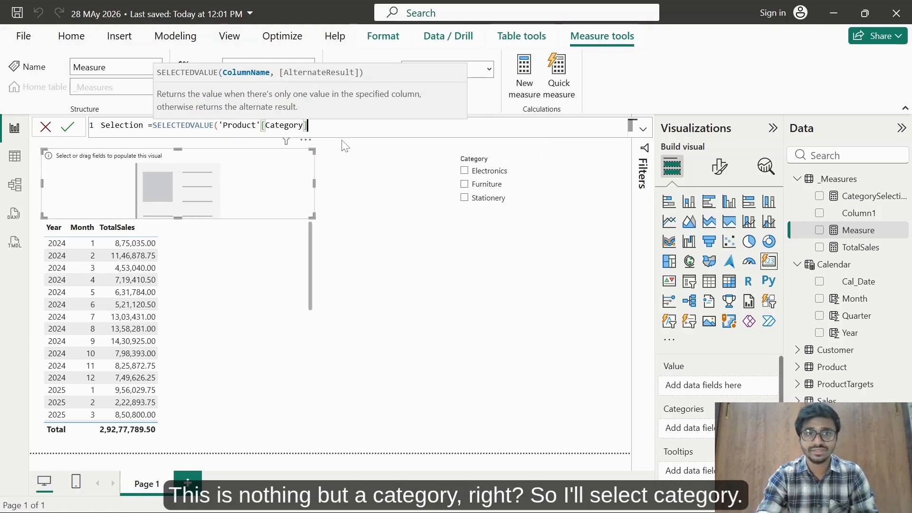
Complete the SELECTEDVALUE formula with the alternate result "Multiple Categories" and commit the measure
type(",")
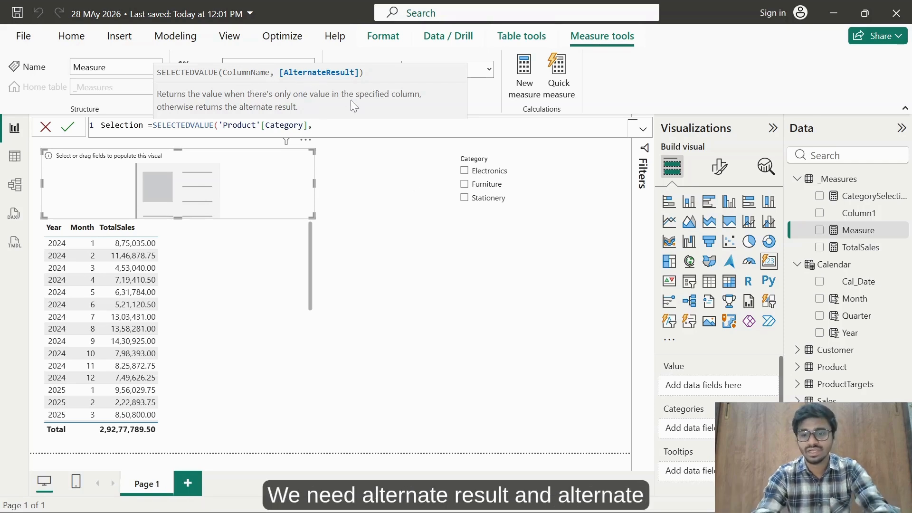
type("\"\"")
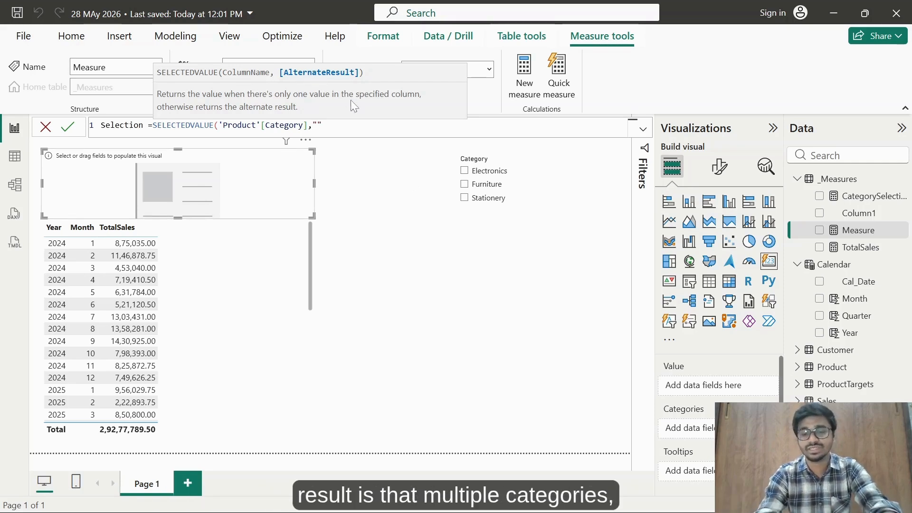
type("Multiple")
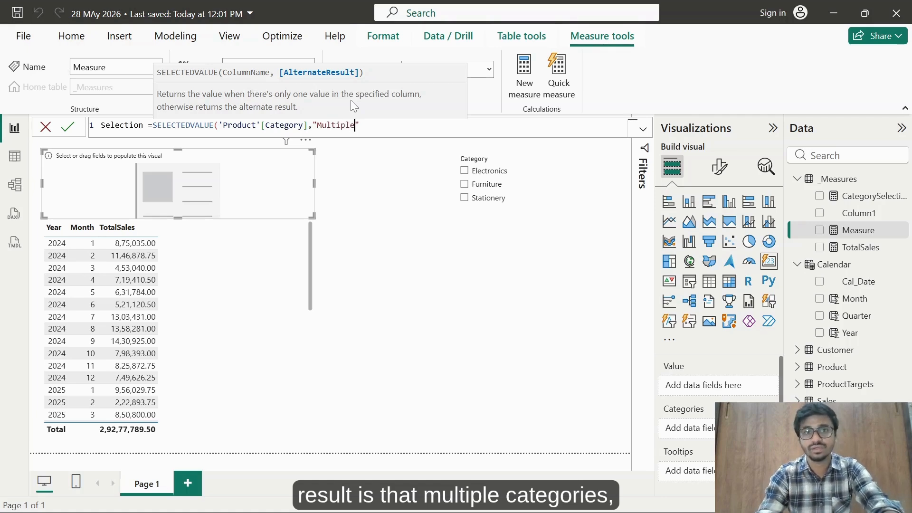
type(" Cate")
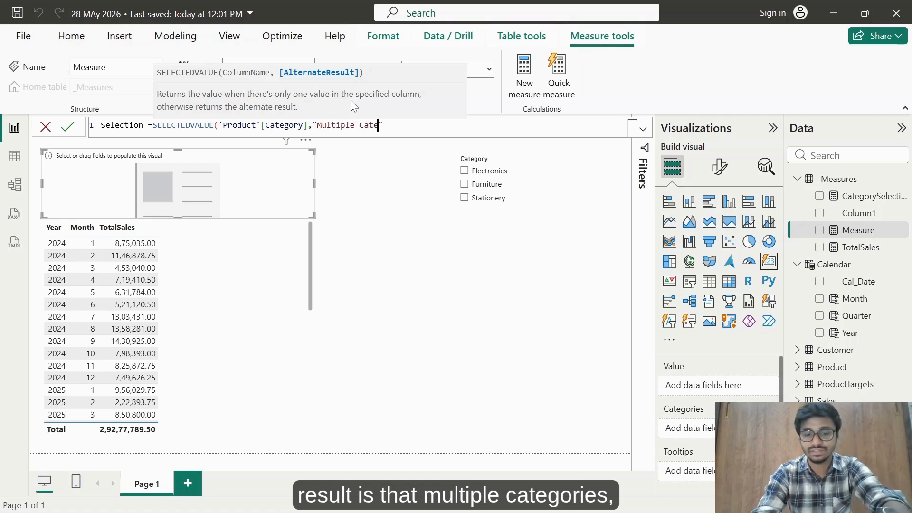
type("gories\")")
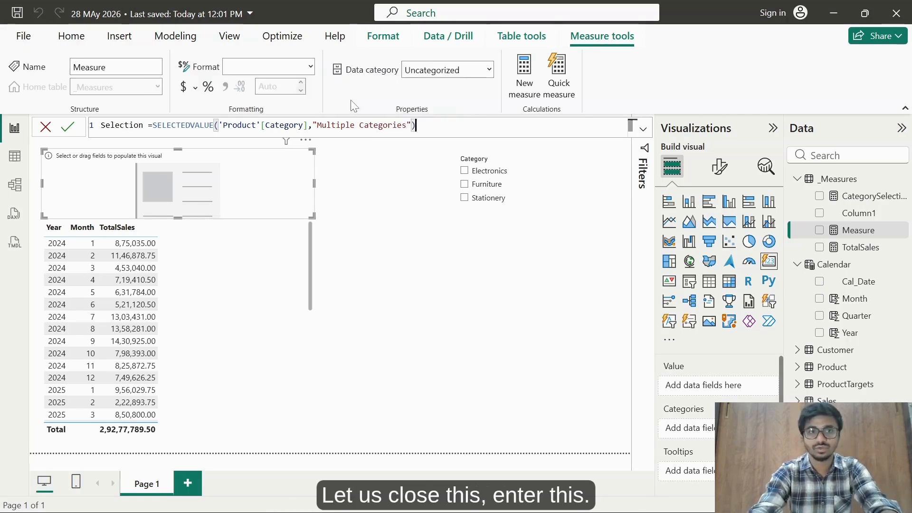
key("Return")
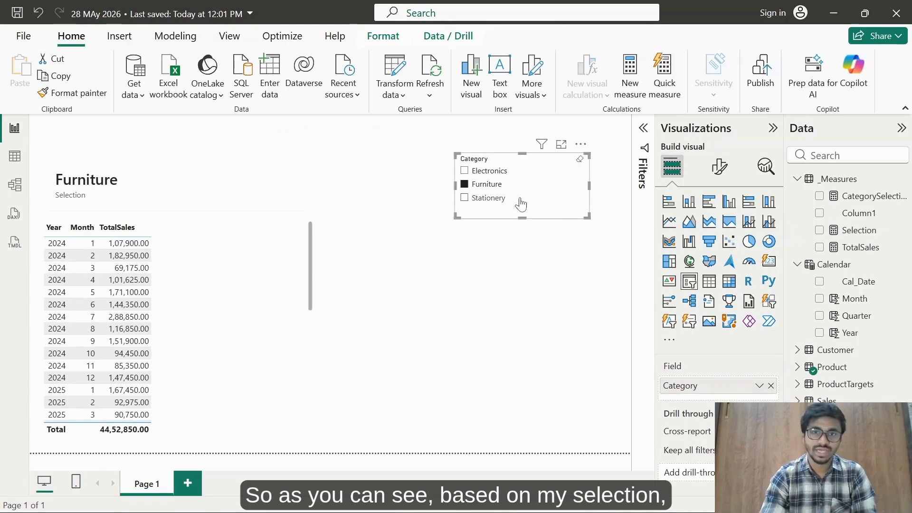
Test the card's text by choosing Electronics, then Stationery, and adding Furniture in the Category slicer
left_click(465, 172)
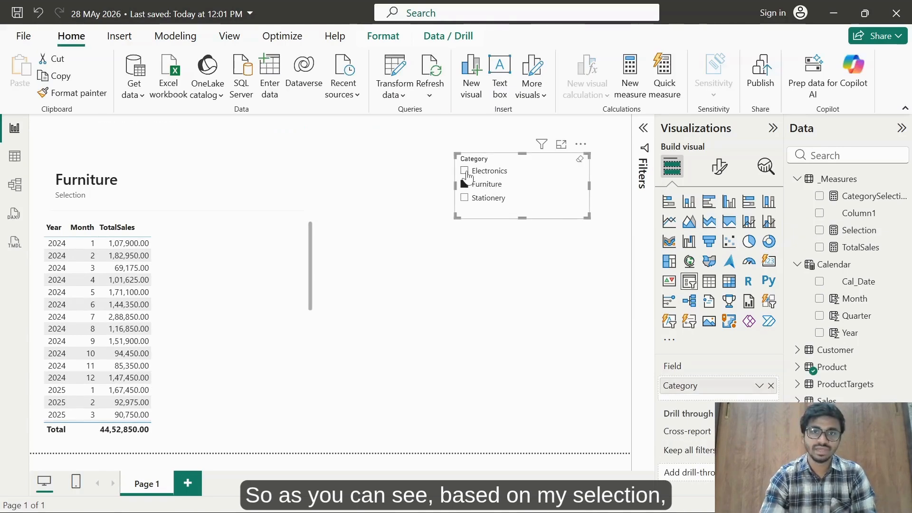
left_click(466, 199)
left_click(465, 185, "ctrl")
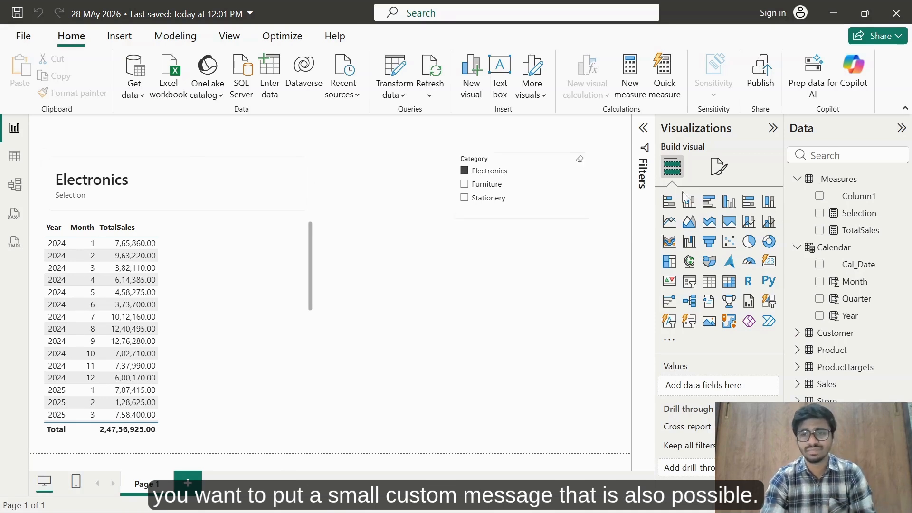
Prefix the SELECTEDVALUE function in the Selection measure with "Selected Value: " joined by an ampersand, and commit the formula
left_click(859, 213)
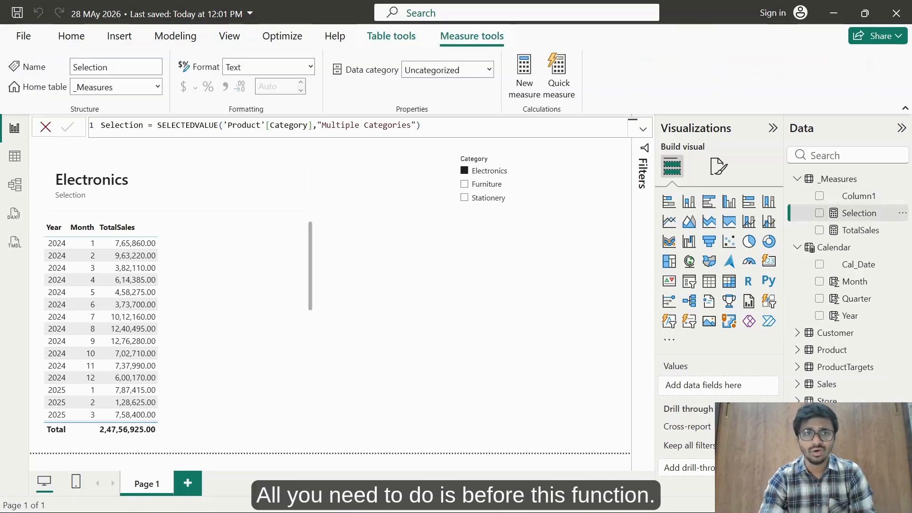
double_click(157, 125)
left_click(157, 125)
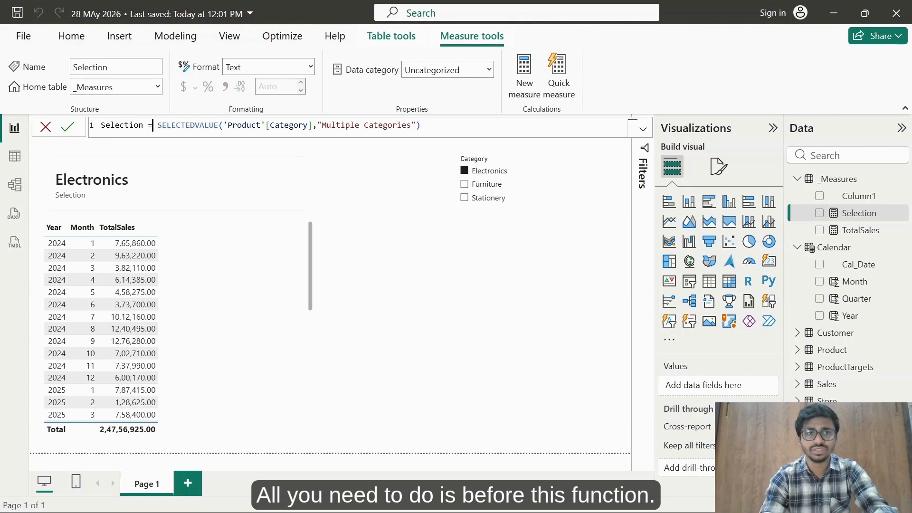
type("\"")
type("The")
key("BackSpace")
key("BackSpace")
key("BackSpace")
type("Selected Value: \"")
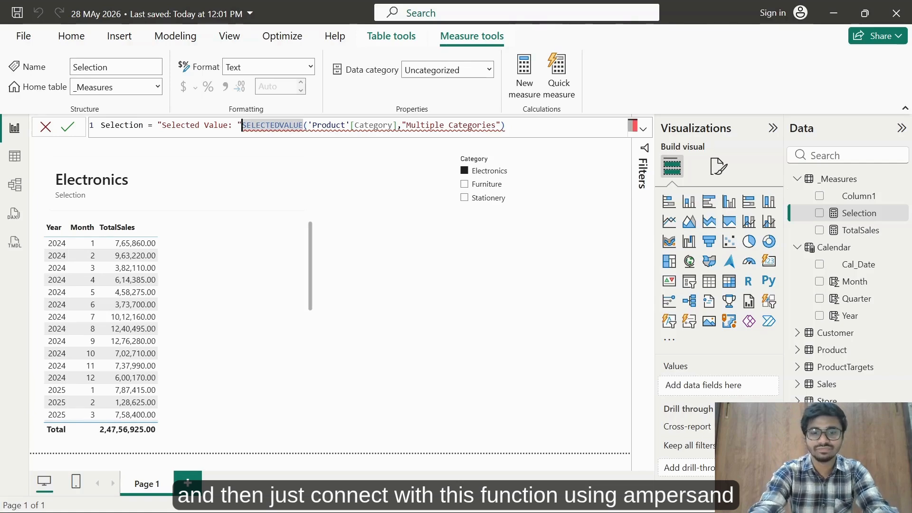
type("&")
key("Right")
key("Right")
key("Right")
key("Right")
key("Right")
key("Right")
key("Right")
key("Right")
key("Right")
key("Right")
key("Right")
key("Right")
key("Right")
key("Right")
key("Right")
key("Right")
key("Right")
key("Right")
key("Right")
key("Right")
key("Right")
key("Right")
key("Right")
key("Right")
key("Right")
key("Right")
key("Right")
key("Right")
key("Right")
key("Right")
key("Right")
key("Right")
key("Right")
key("Right")
key("Right")
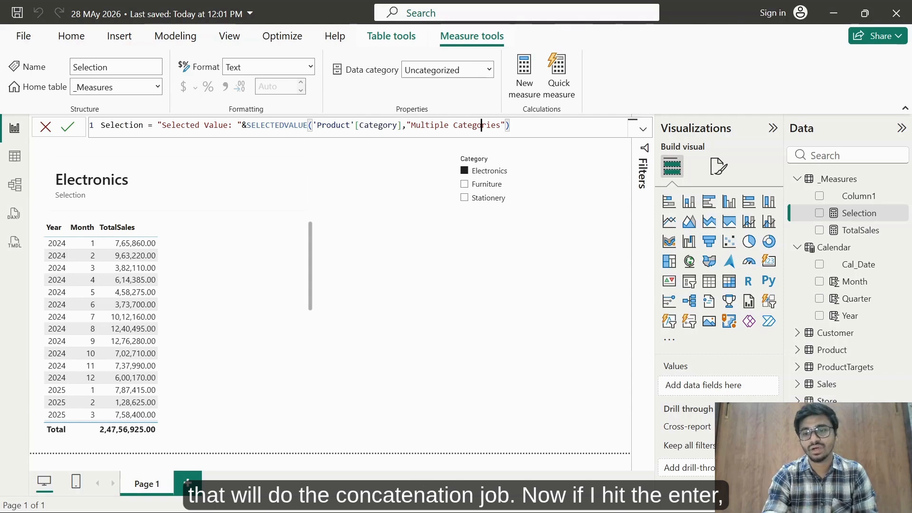
key("Return")
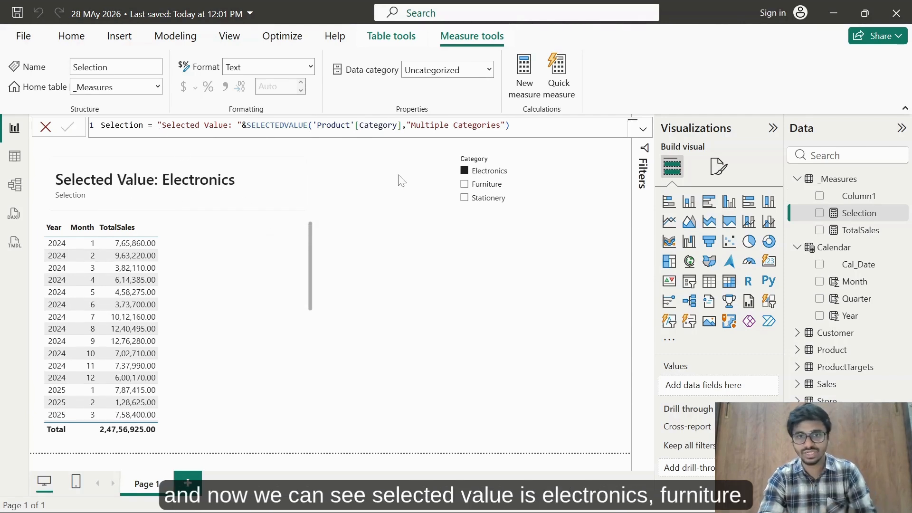
Check the card's text with Furniture alone and with Furniture and Electronics together in the Category slicer
left_click(465, 184)
left_click(465, 171, "ctrl")
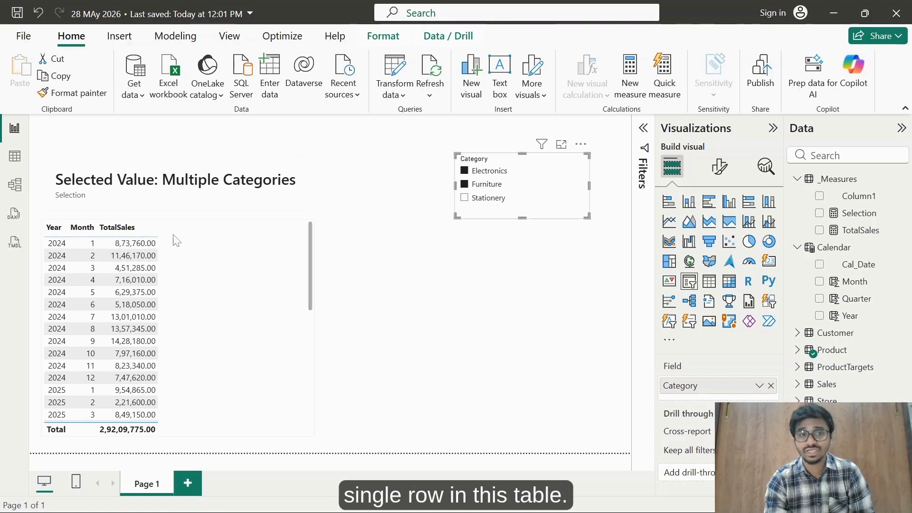
left_click(486, 185)
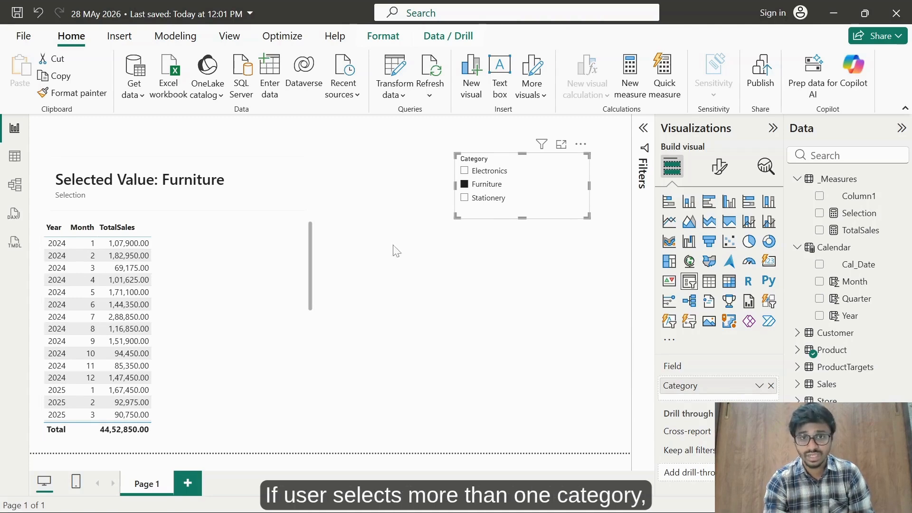
left_click(474, 172, "ctrl")
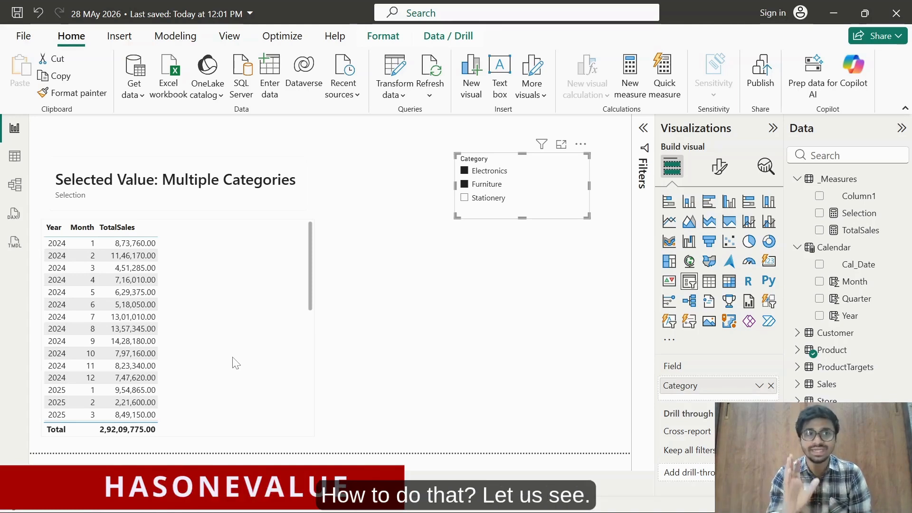
View the Sales table's data and examine its columns through to CostAmount
left_click(15, 157)
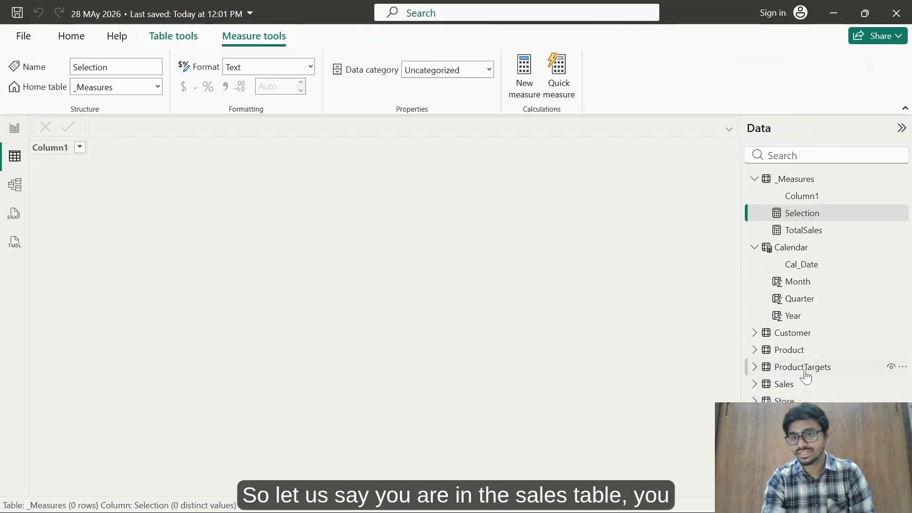
left_click(784, 386)
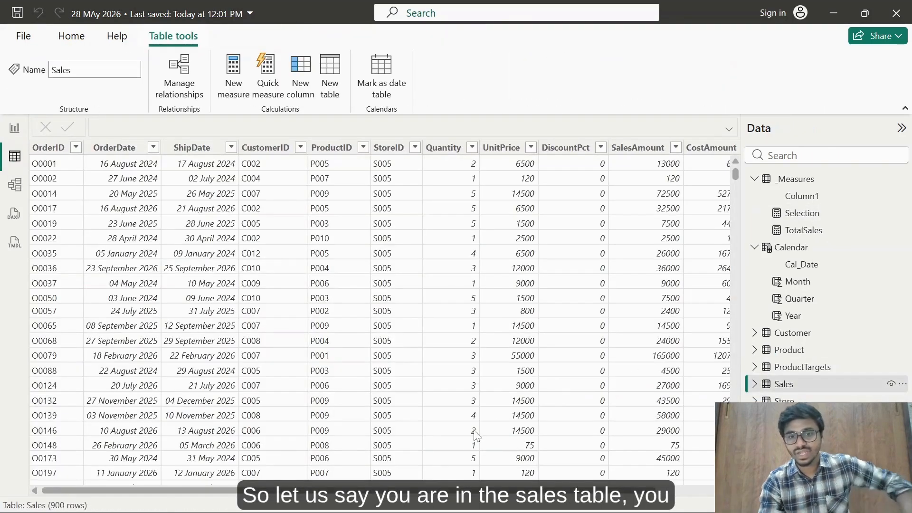
left_click_drag(483, 493, 551, 494)
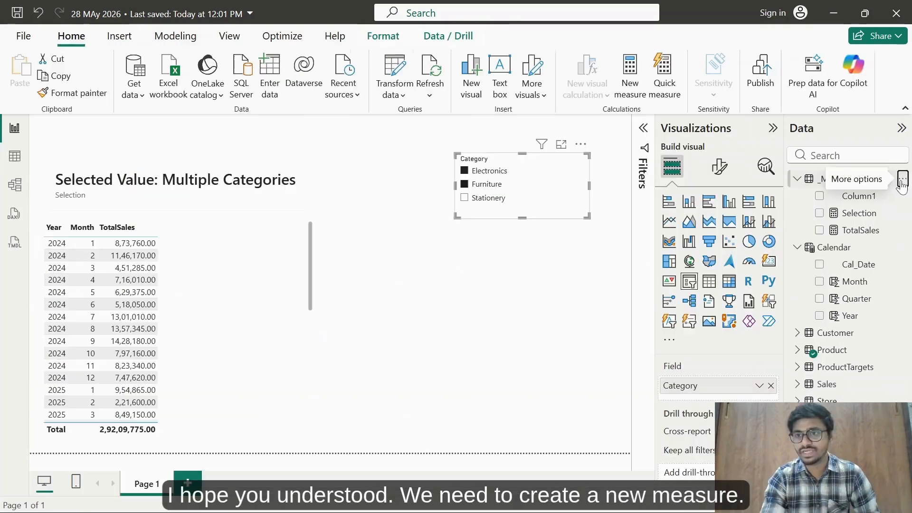
Create a ProfitMargin measure in the _Measures table, starting an IF that tests HASONEVALUE on 'Product'[Category]
left_click(902, 178)
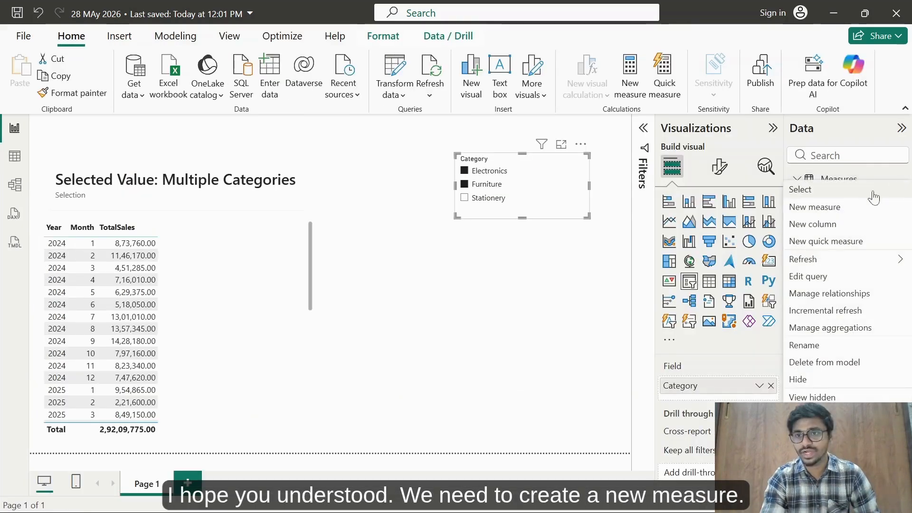
left_click(831, 209)
type("ProfitMargin = ")
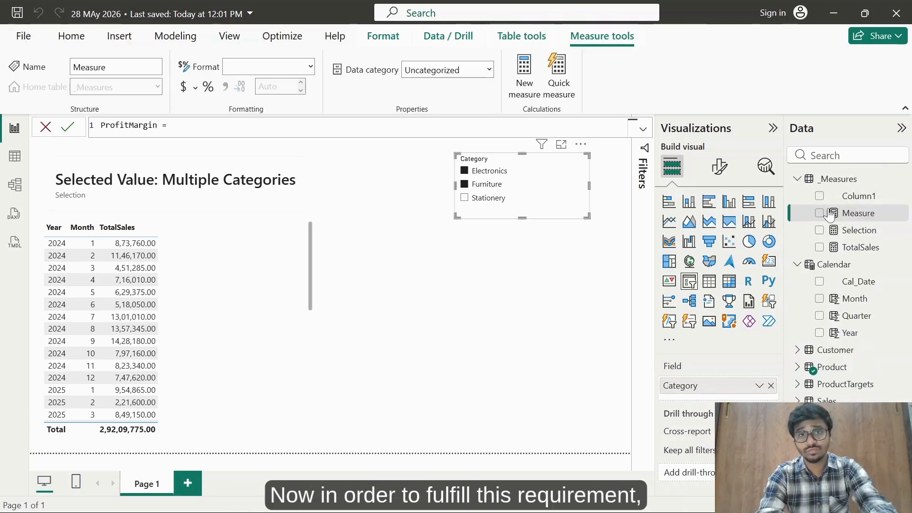
type("if(")
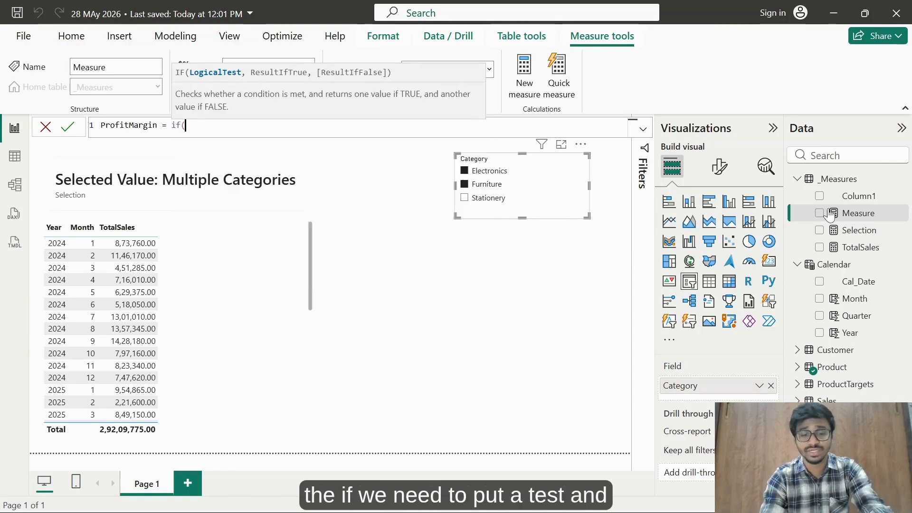
type("has")
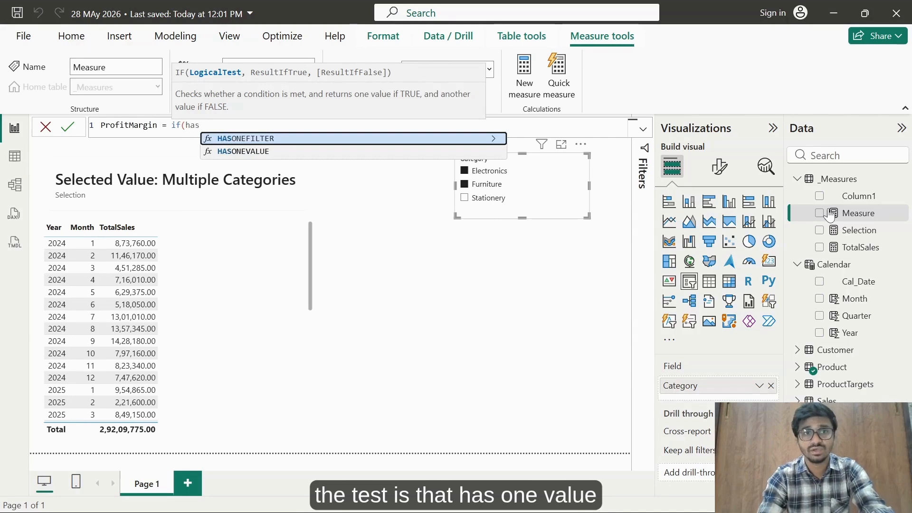
key("Down")
key("Tab")
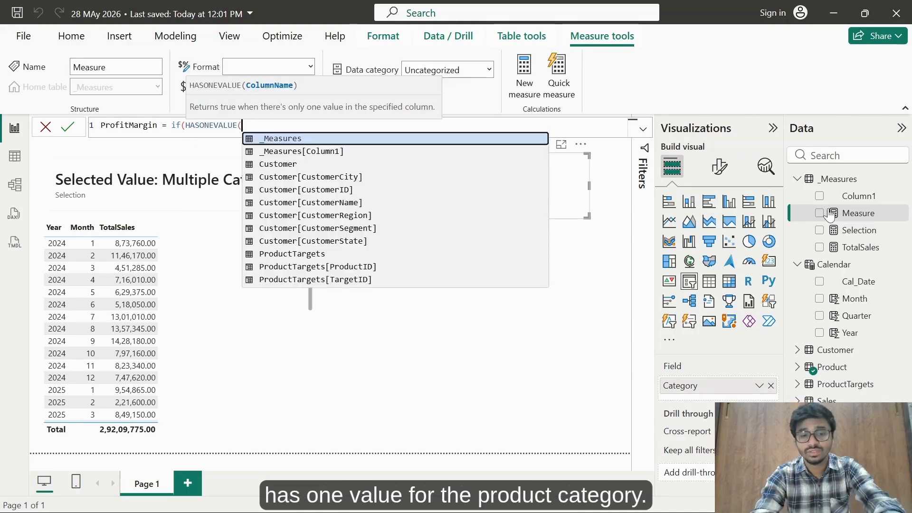
type("cate")
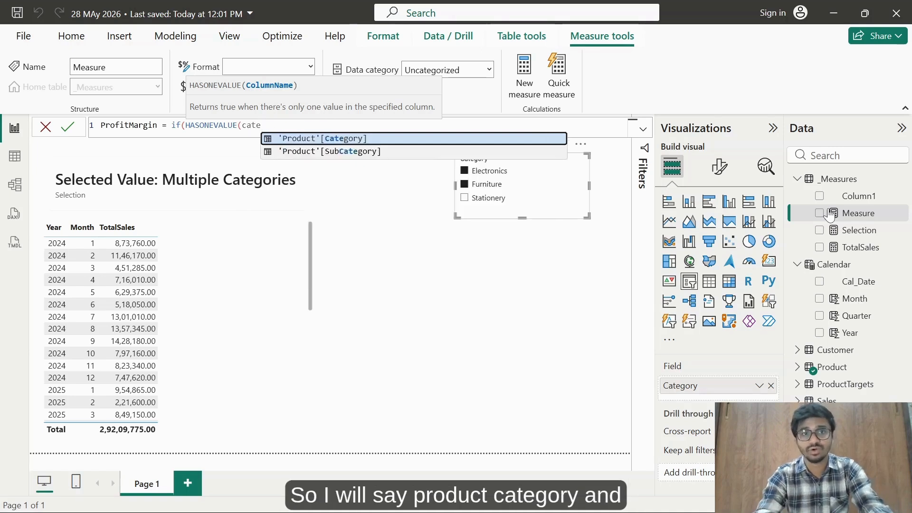
key("Tab")
type("),")
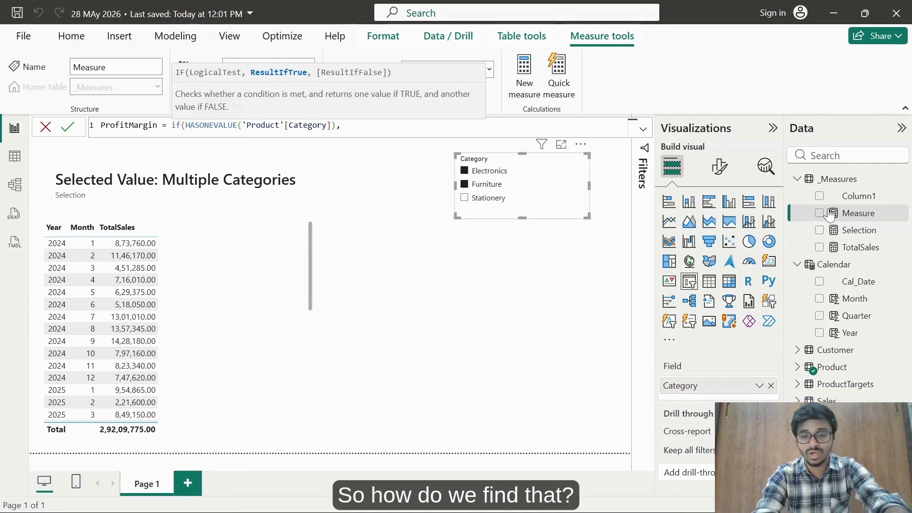
Enter DIVIDE of the sum of Sales[Profit] by [TotalSales] as the IF's true result in ProfitMargin, and commit the formula
type("divi")
key("Tab")
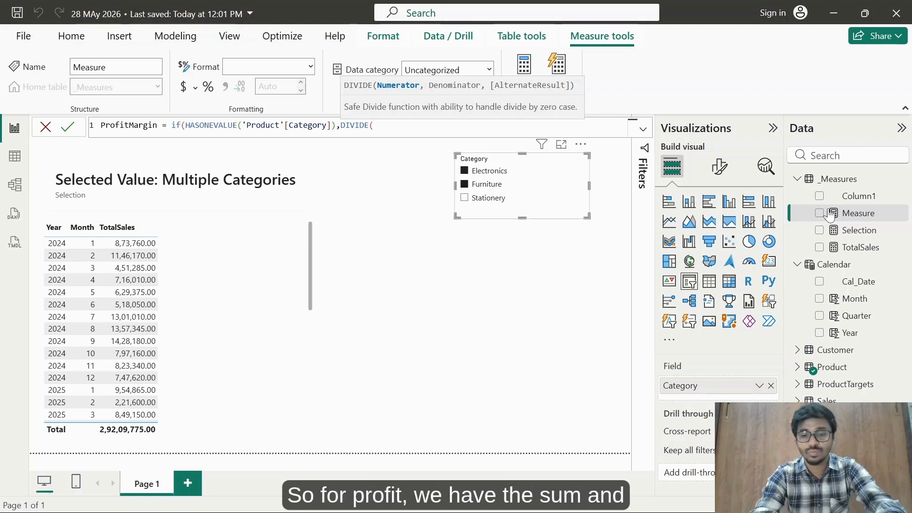
type("sum(")
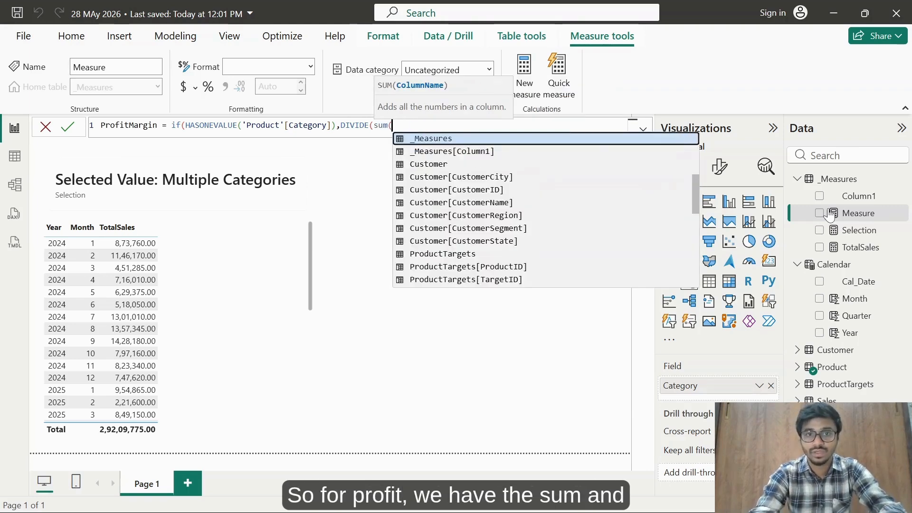
type("prof")
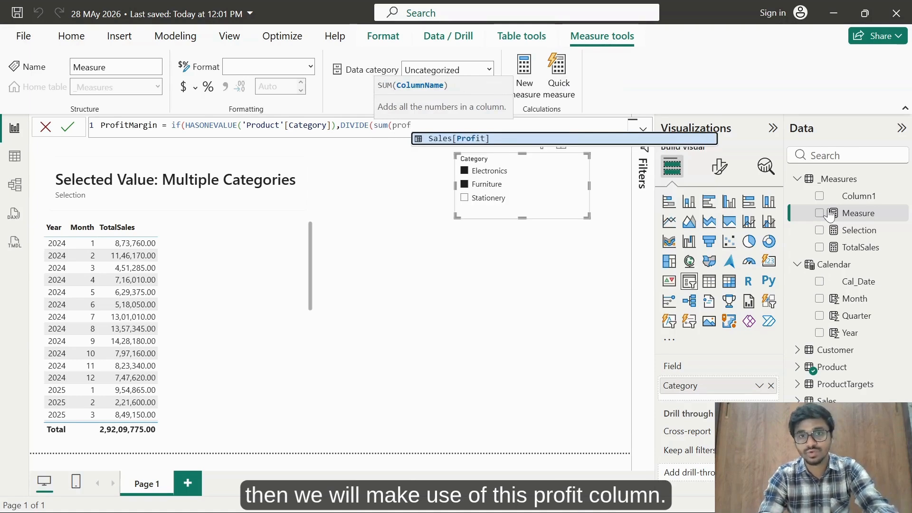
key("Tab")
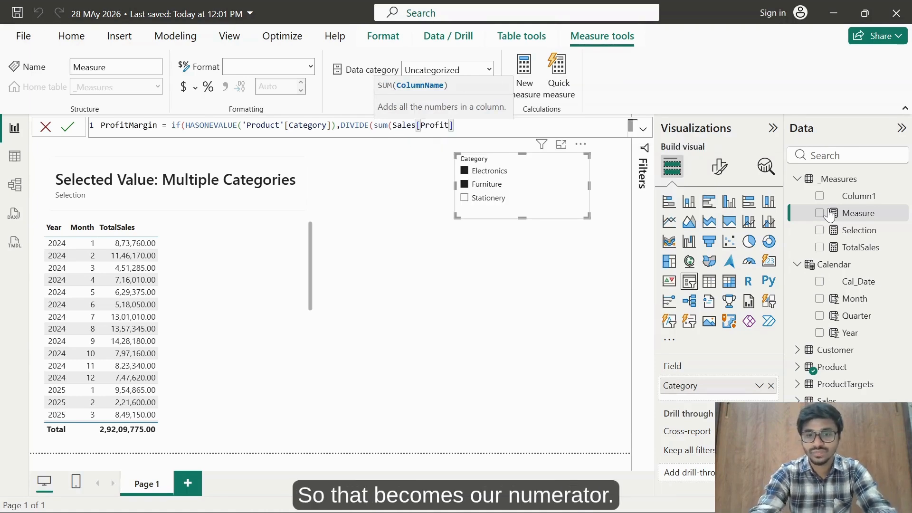
type("),")
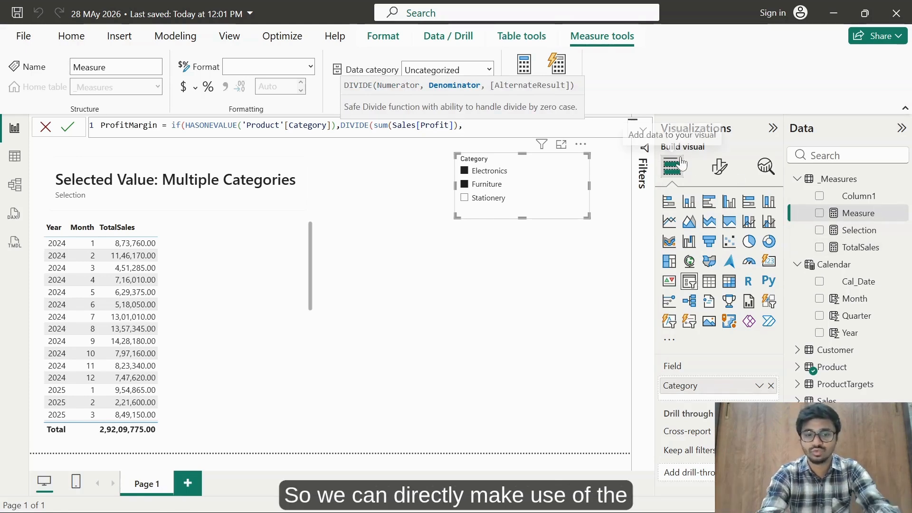
type("total")
key("Tab")
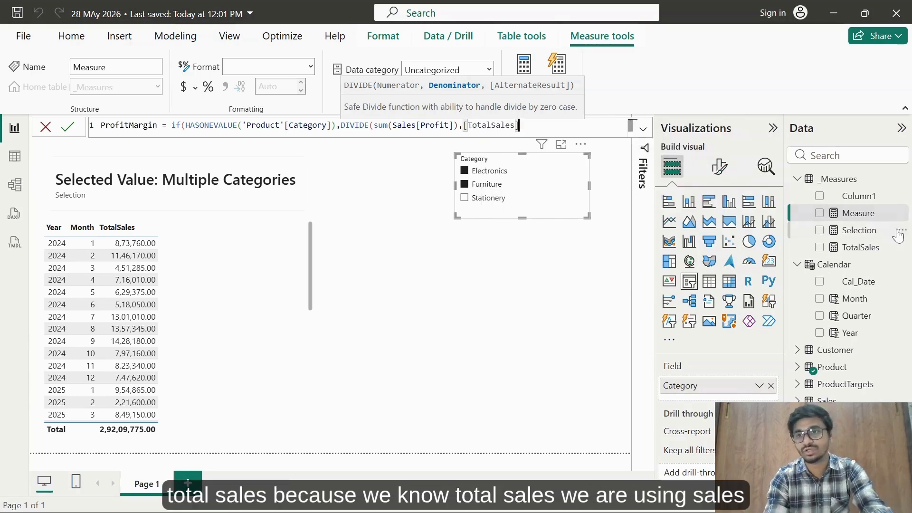
type("))")
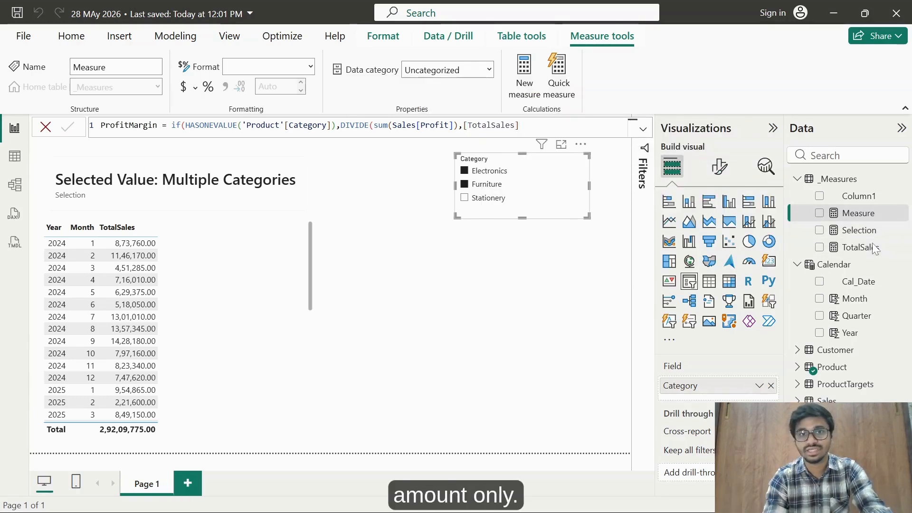
key("Return")
Check the TotalSales measure's formula, and add "Select One Category" as the IF's false result in the ProfitMargin measure
left_click(871, 247)
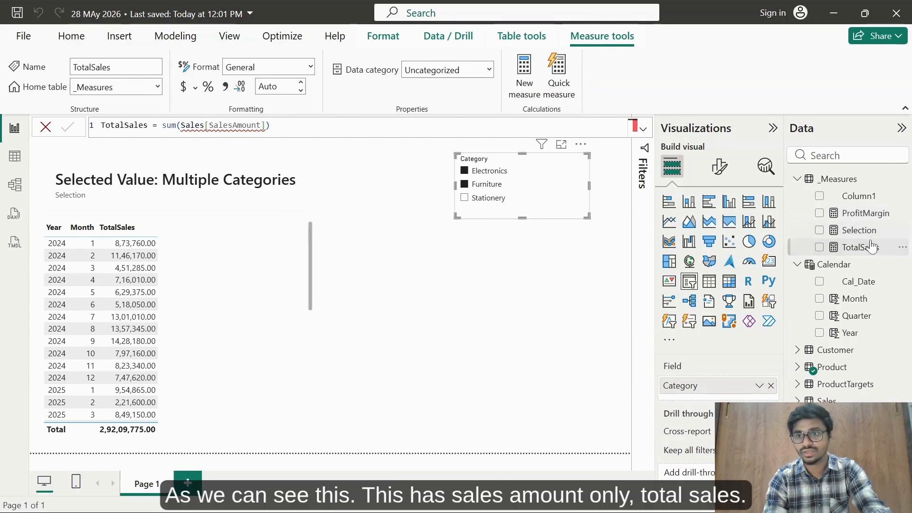
left_click(854, 213)
left_click(632, 125)
key("Left")
key("Left")
key("Right")
type(",")
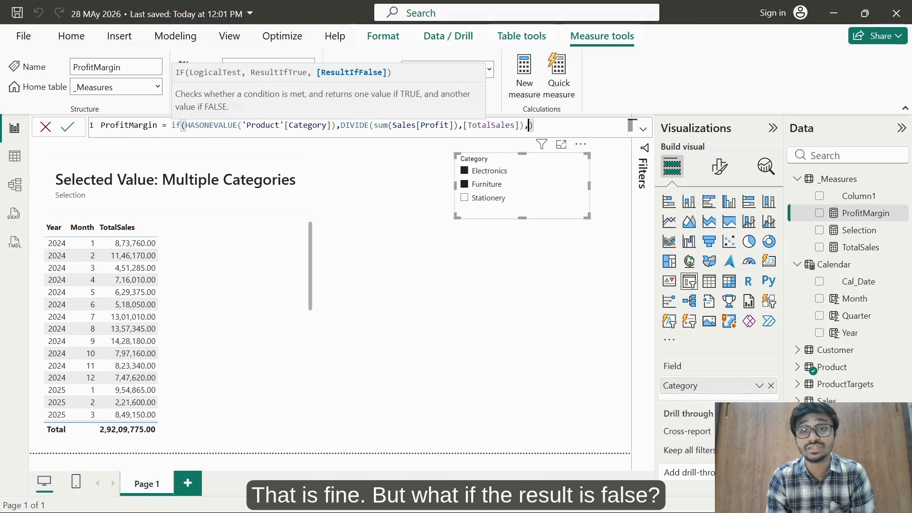
type("\"Select One Category\"")
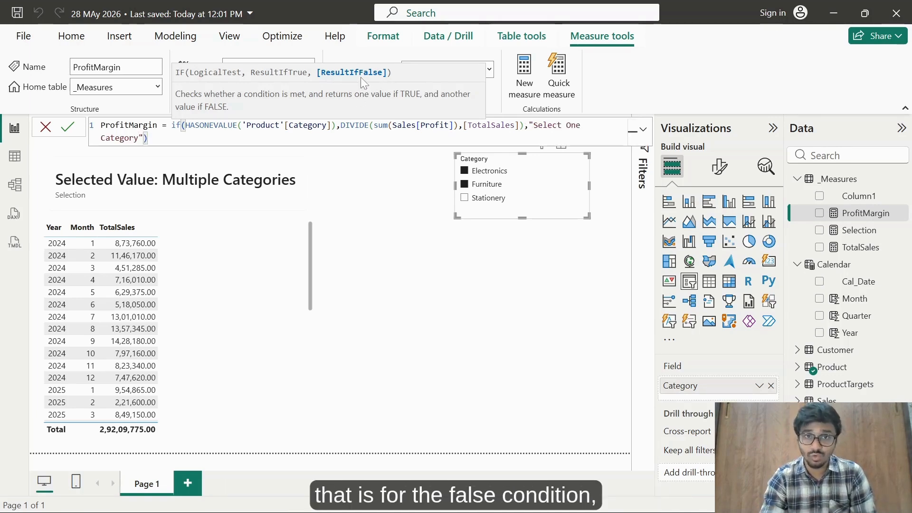
Extend ProfitMargin's false-result text to "Select One Category Only" and commit the formula
left_click_drag(528, 126, 148, 138)
key("Left")
key("Left")
key("Left")
key("Left")
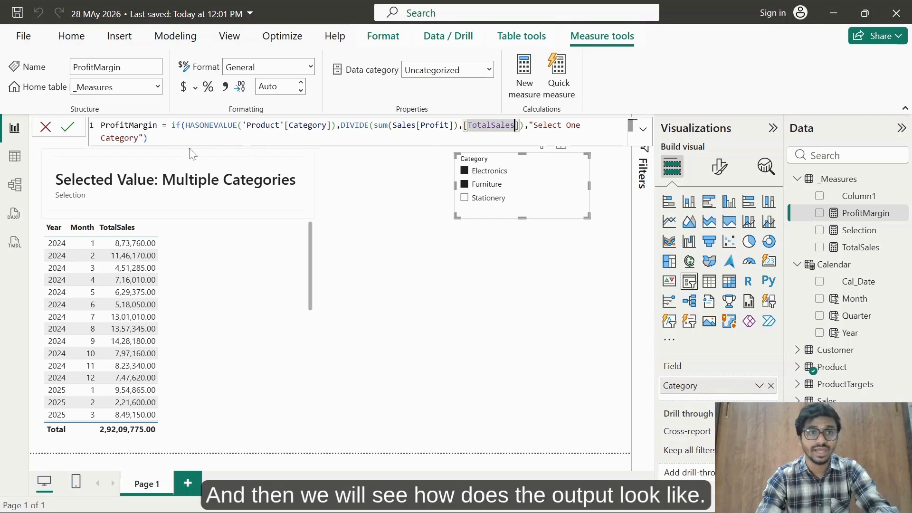
left_click(139, 138)
type("Only")
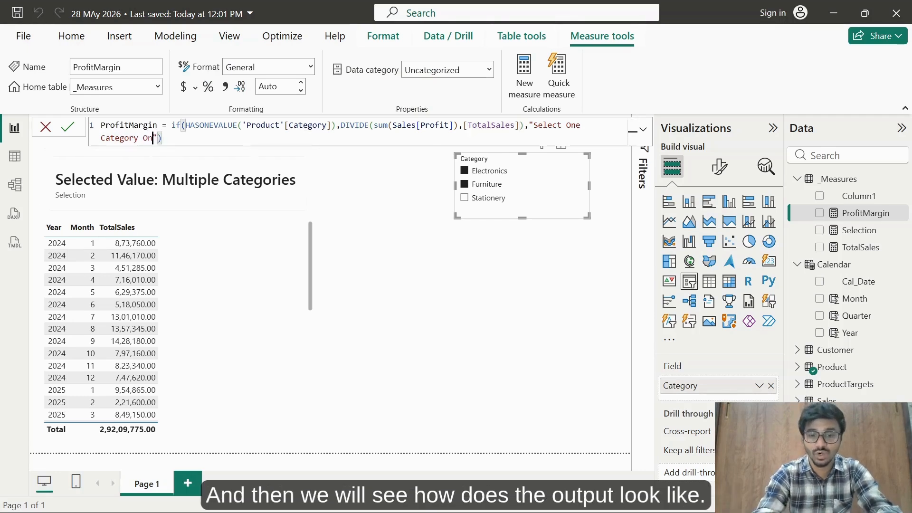
key("Return")
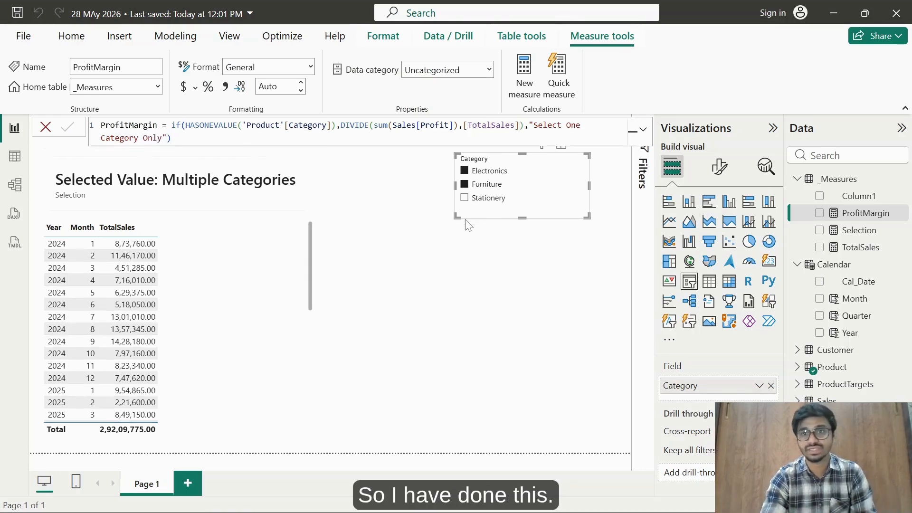
Add ProfitMargin to the Year and Month sales table, and filter the page to Electronics alone with the Category slicer
left_click(593, 288)
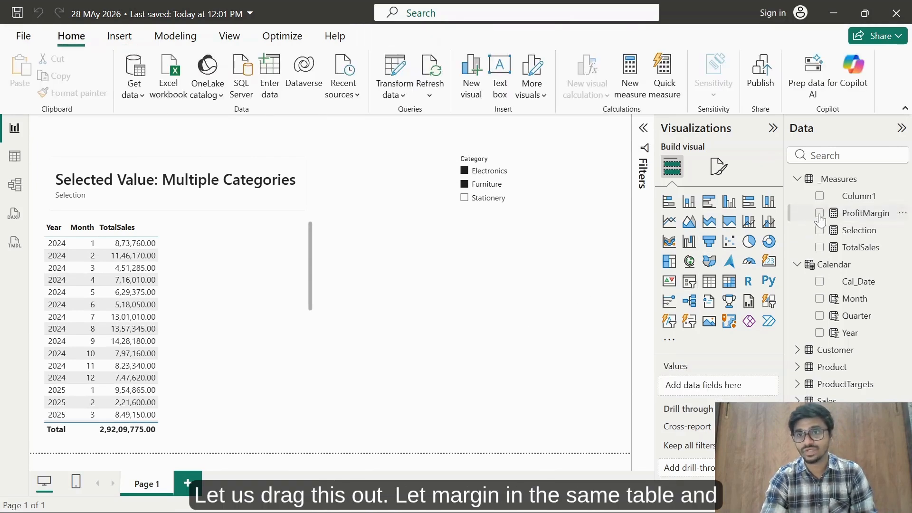
left_click(176, 306)
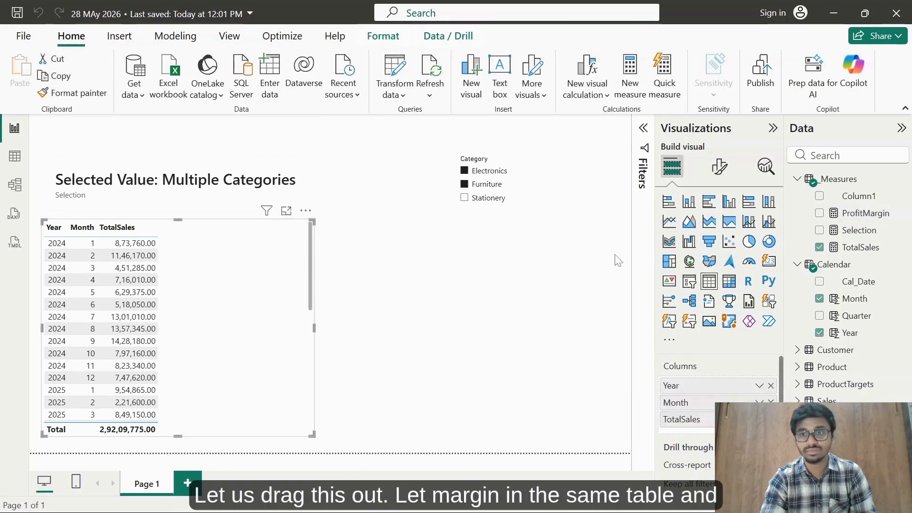
left_click(819, 214)
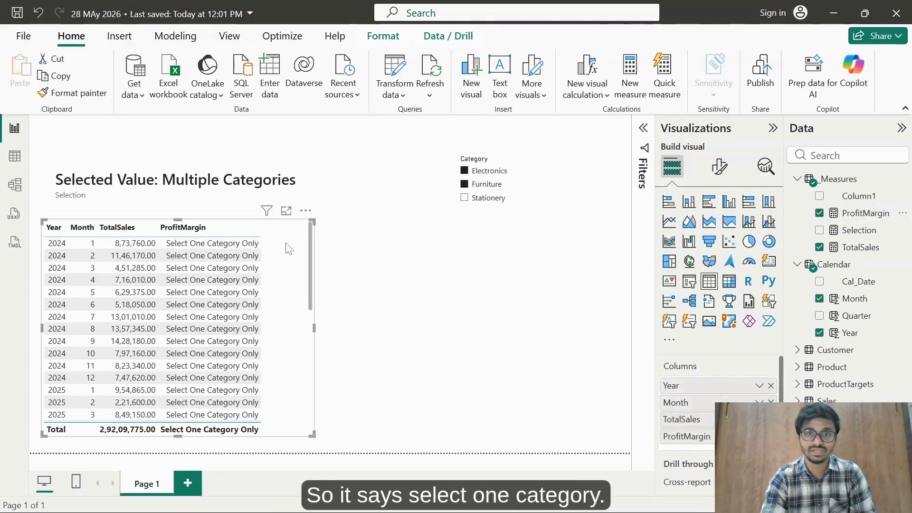
left_click(465, 195)
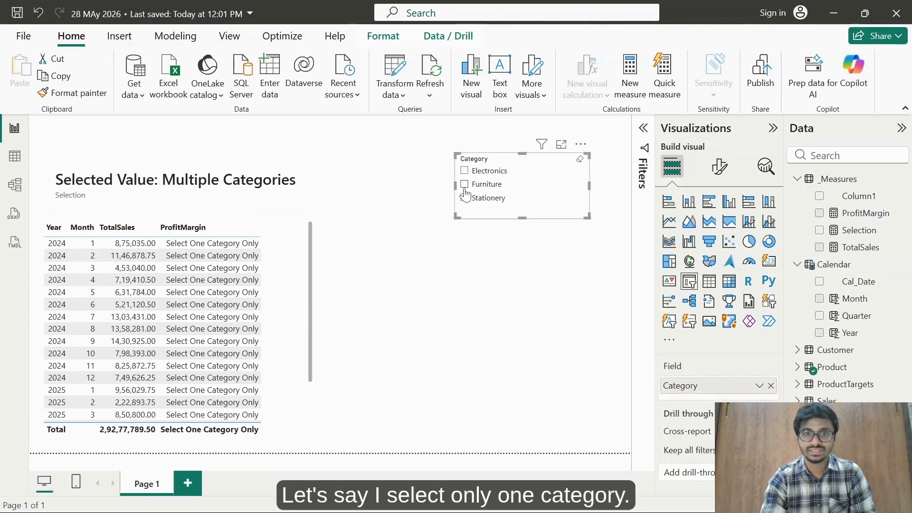
left_click(465, 171)
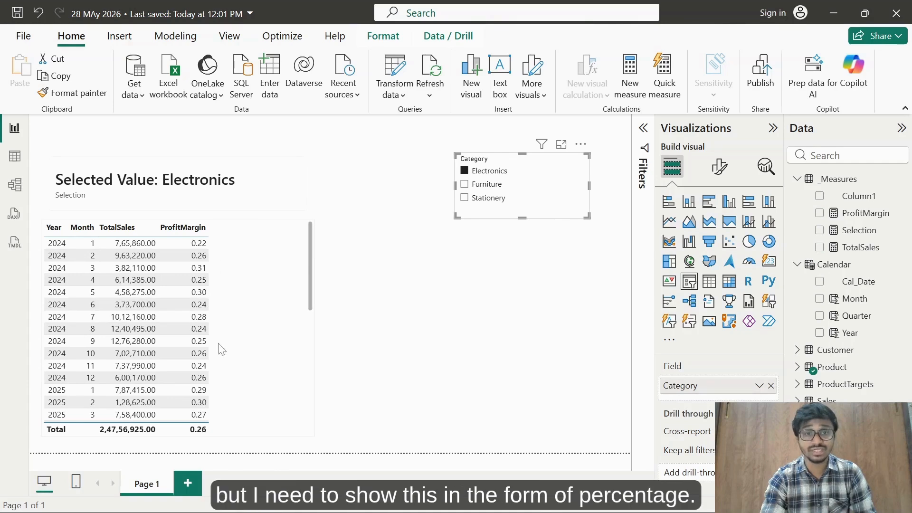
Format the ProfitMargin measure as a percentage and remove the Month column from the sales table
left_click(855, 217)
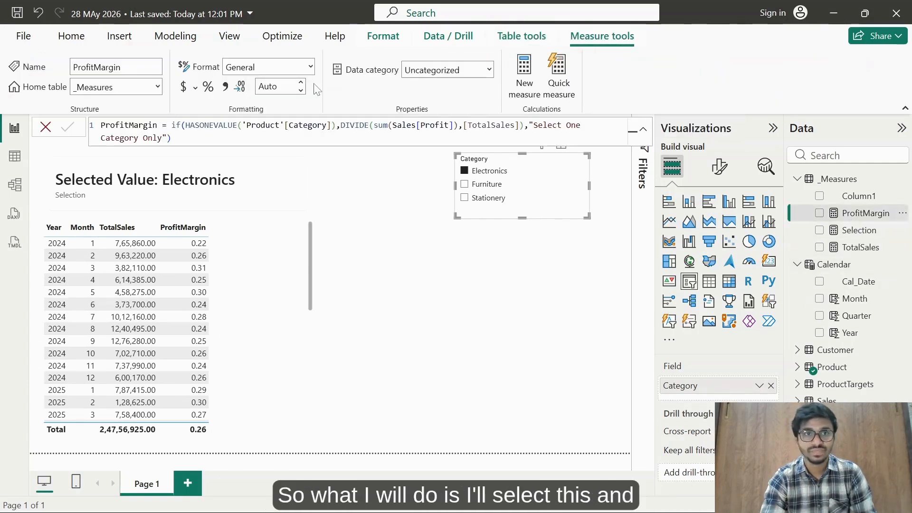
left_click(208, 87)
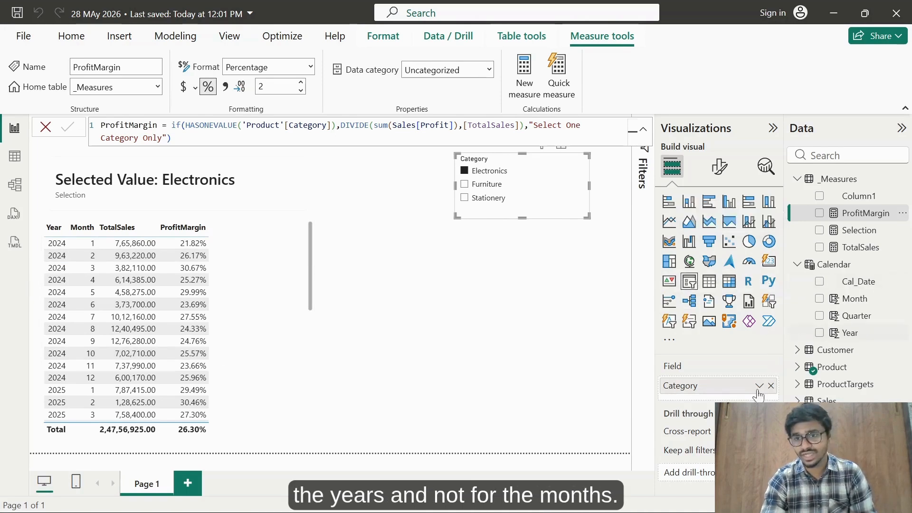
left_click(297, 287)
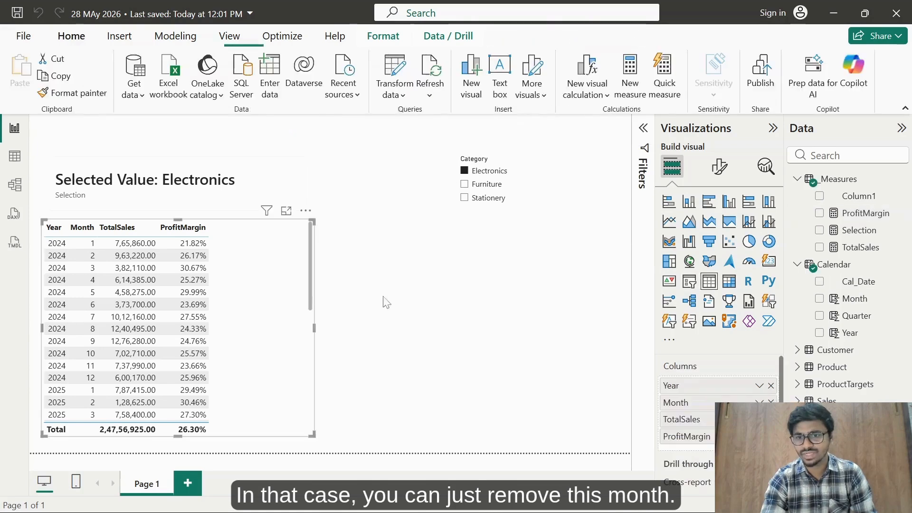
left_click_drag(689, 402, 290, 287)
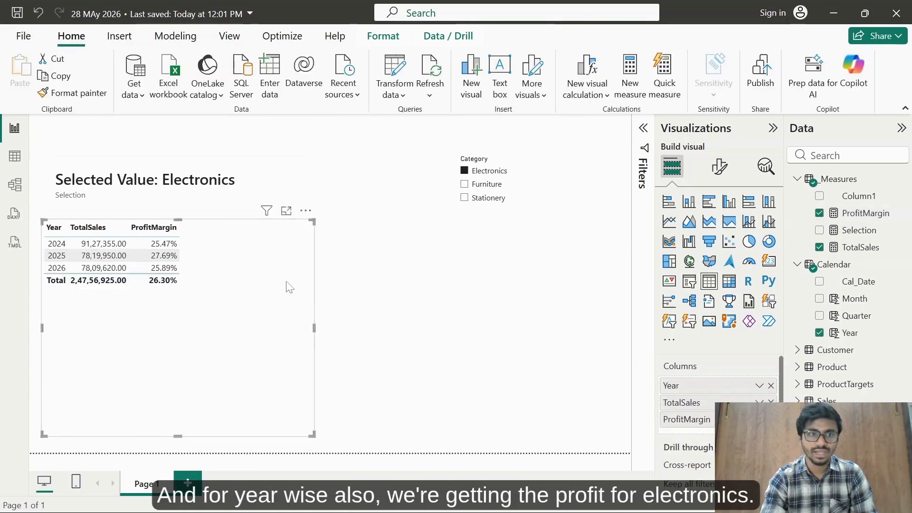
Compare the Selection card and the ProfitMargin column with single, cleared and multiple categories in the Category slicer
left_click(464, 185)
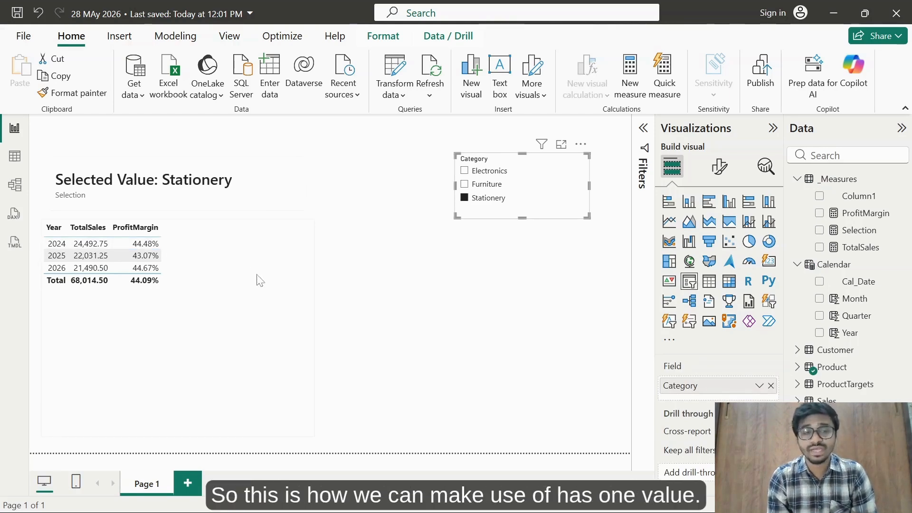
left_click(267, 265)
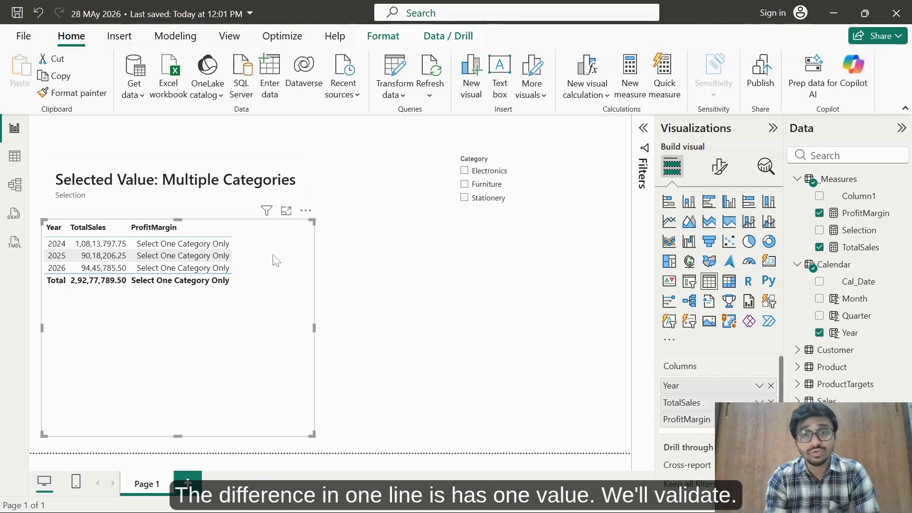
left_click(465, 173)
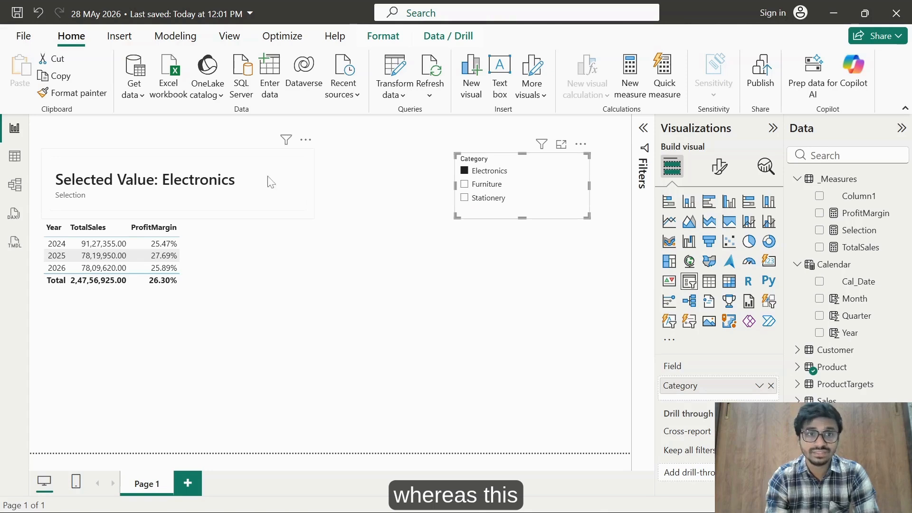
left_click(257, 183)
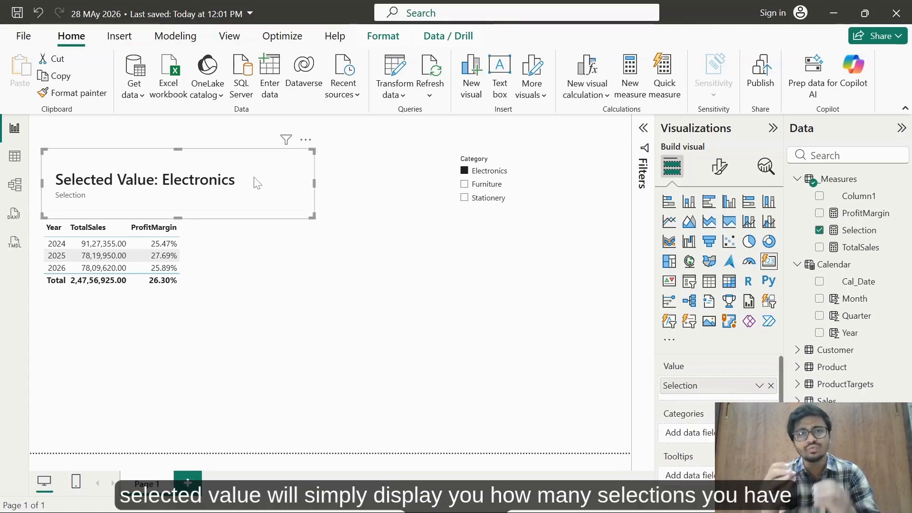
left_click(464, 185)
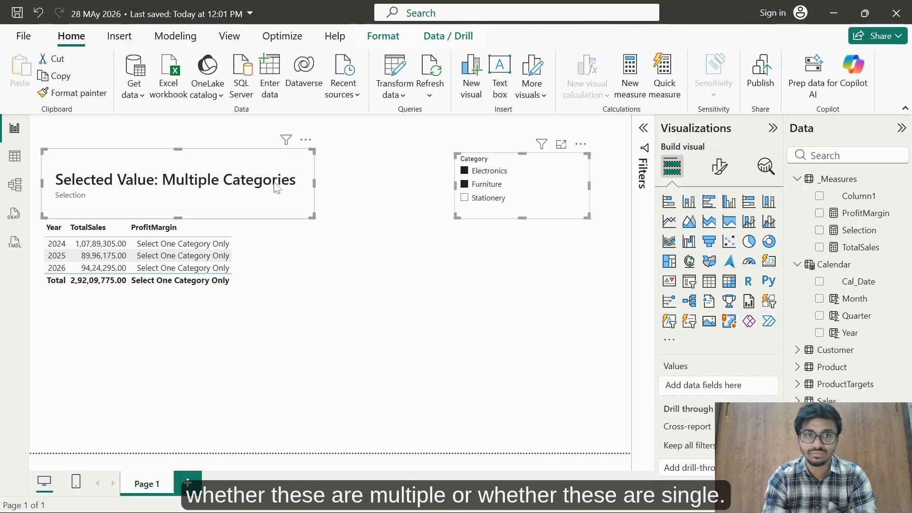
left_click(464, 185)
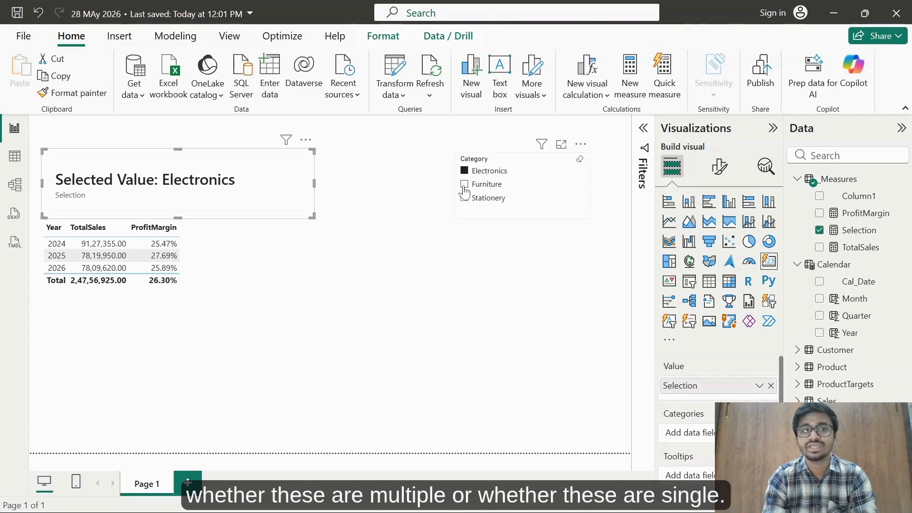